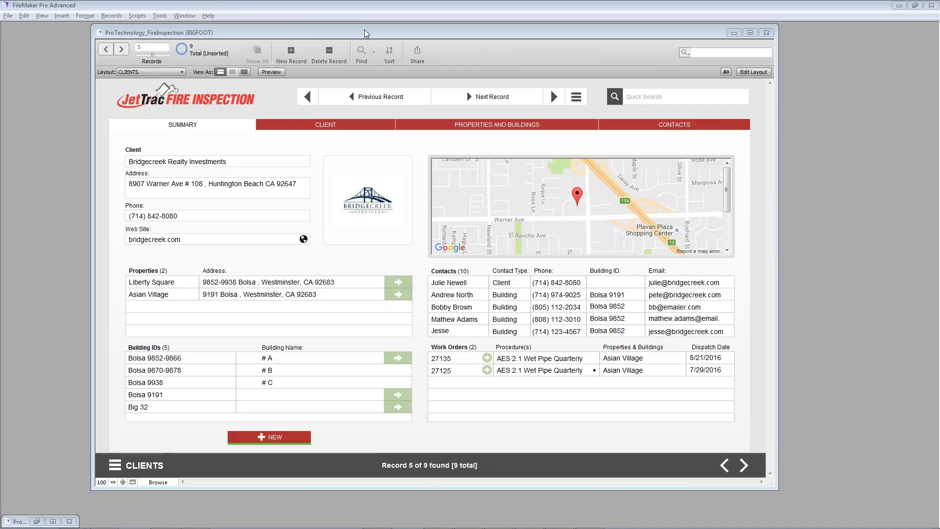
# Step: Open Bridgecreek Realty's CLIENT record and its PROPERTIES AND BUILDINGS page
pyautogui.moveTo(365, 34); pyautogui.dragTo(356, 38)
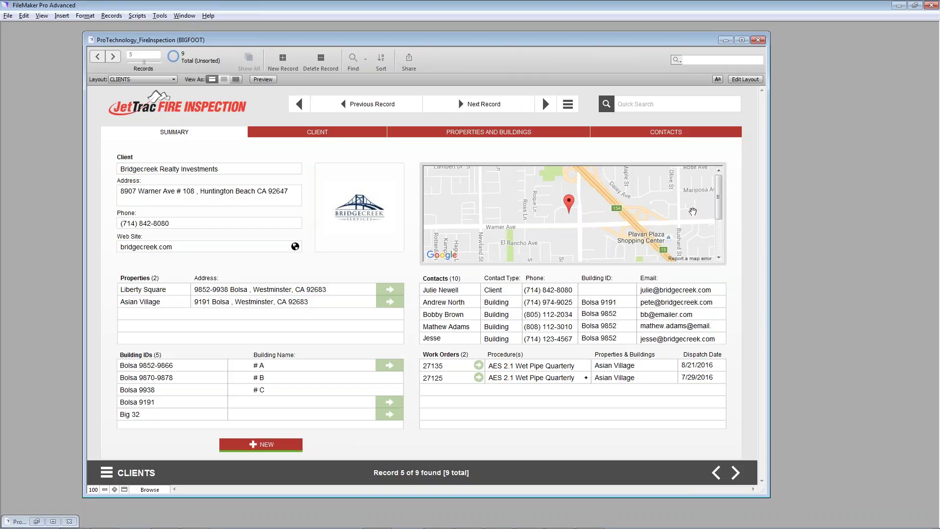
pyautogui.moveTo(719, 185); pyautogui.dragTo(724, 163)
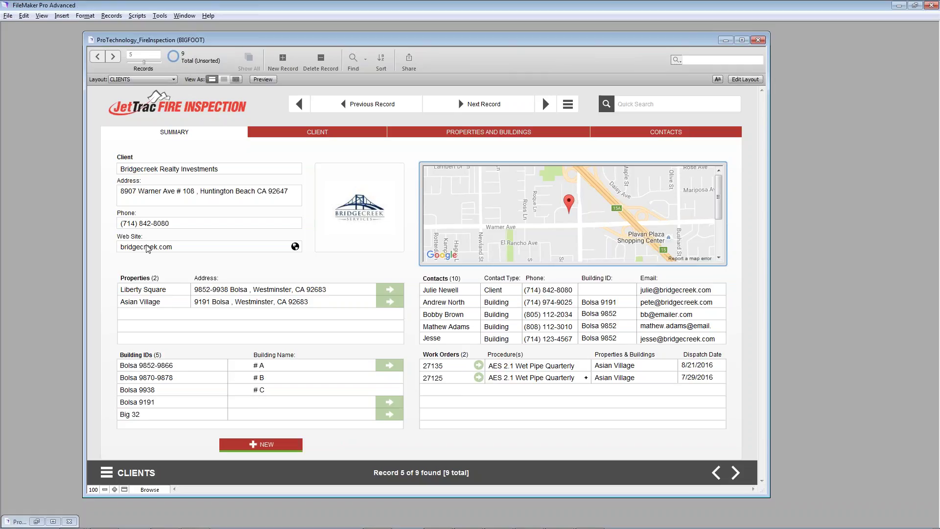
pyautogui.click(275, 134)
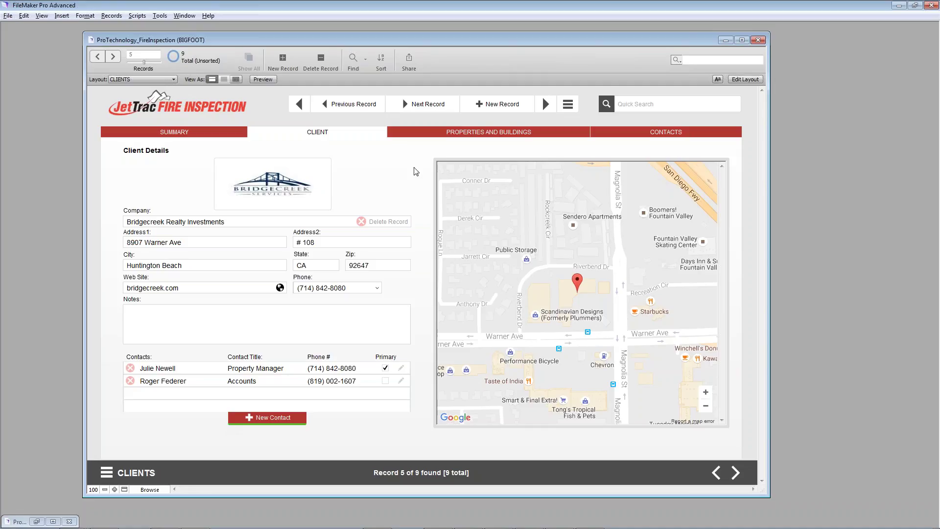
pyautogui.click(437, 134)
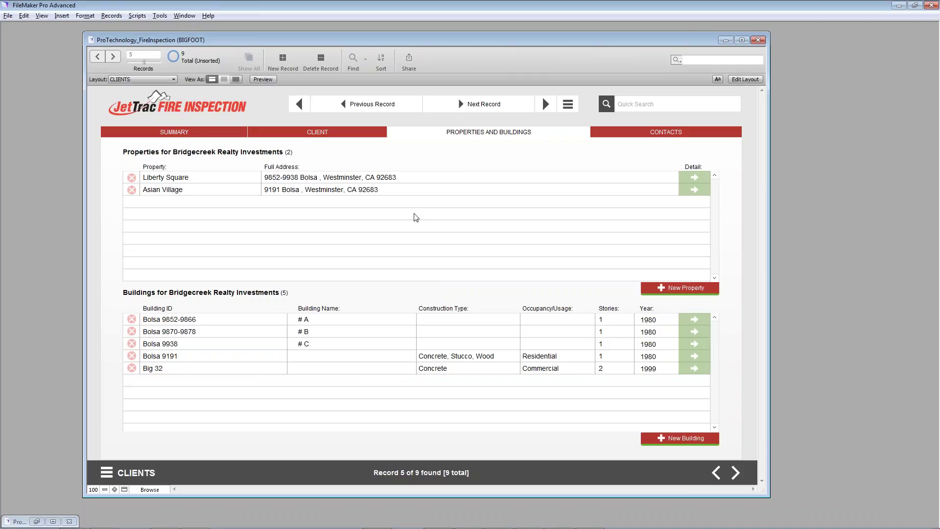
# Step: Review Liberty Square's property details, then display the client's ten contacts
pyautogui.click(698, 182)
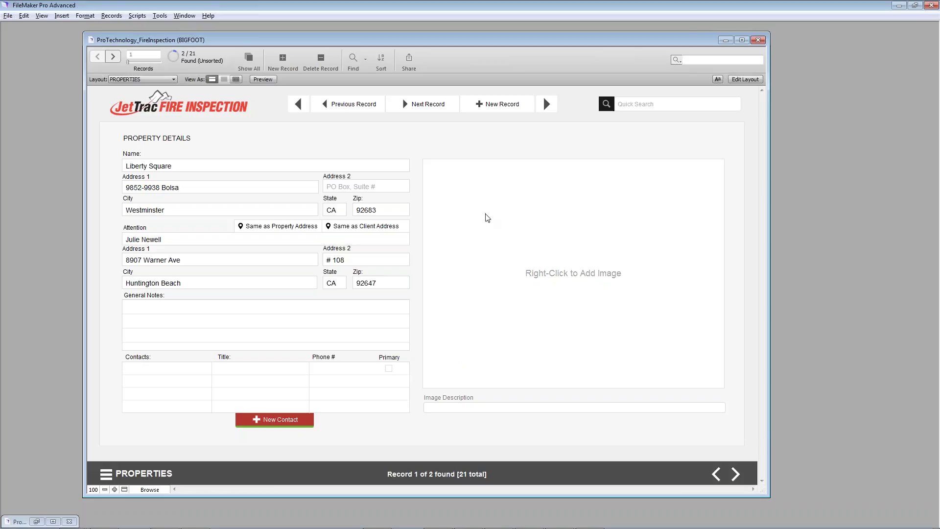
pyautogui.click(714, 474)
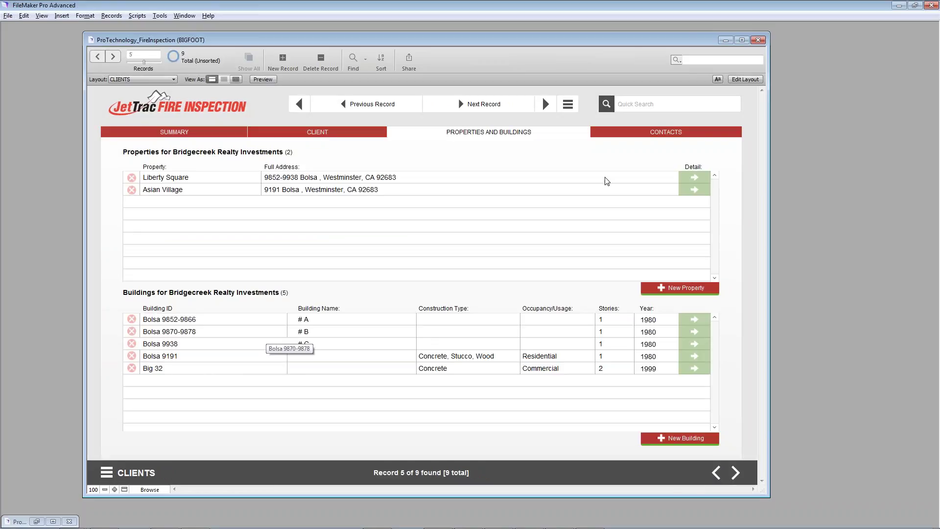
pyautogui.click(639, 134)
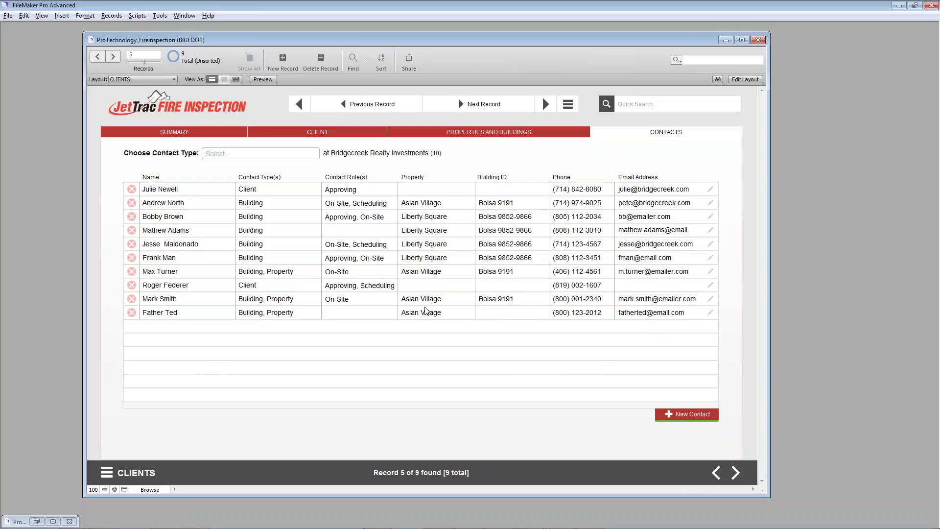
# Step: Filter contacts by Property, Client and Building types, clear the filter, and return to SUMMARY
pyautogui.click(282, 153)
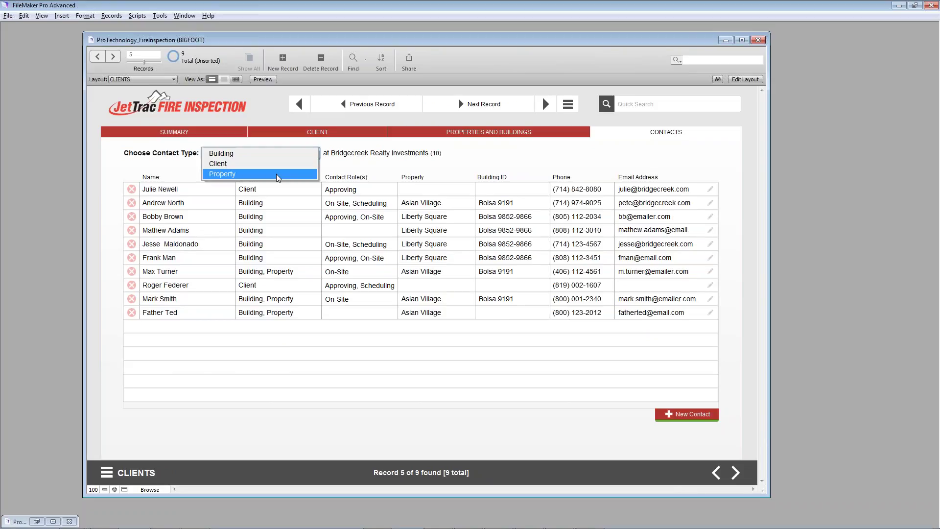
pyautogui.click(278, 175)
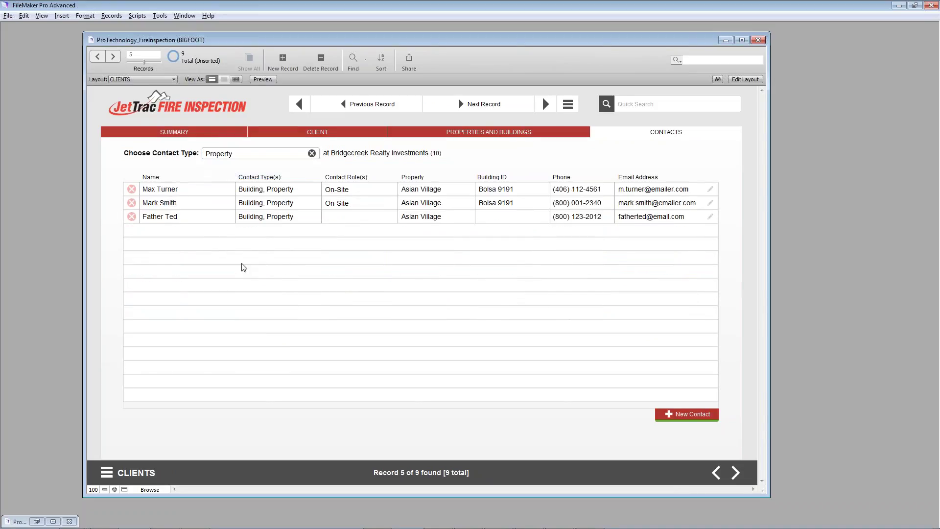
pyautogui.click(273, 153)
pyautogui.click(274, 163)
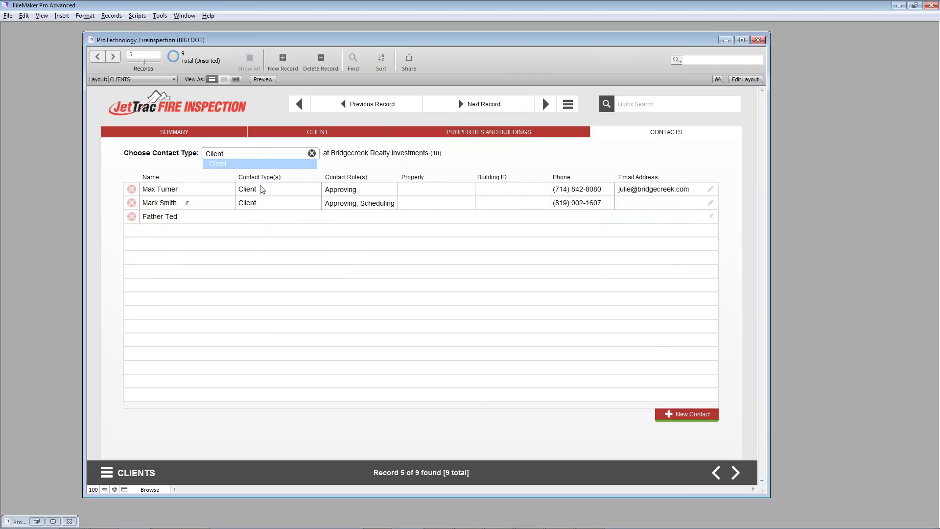
pyautogui.click(252, 154)
pyautogui.click(251, 155)
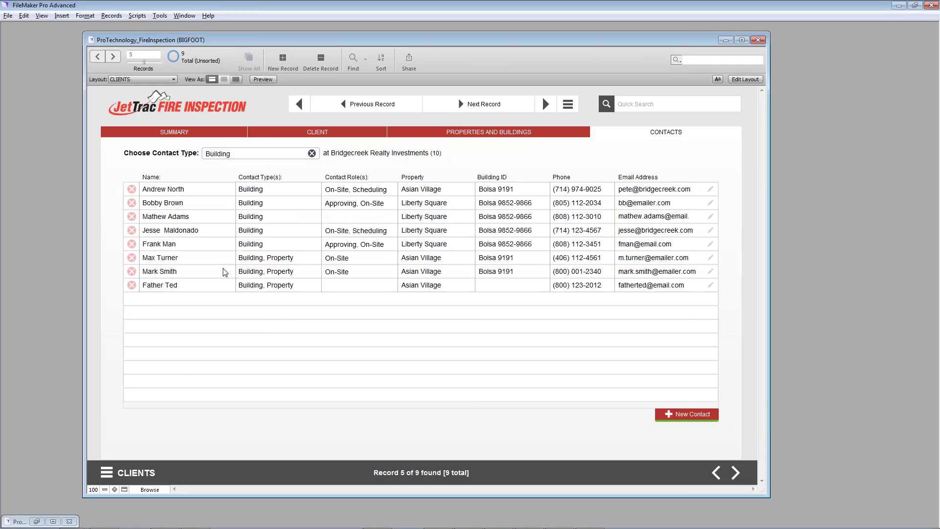
pyautogui.click(312, 153)
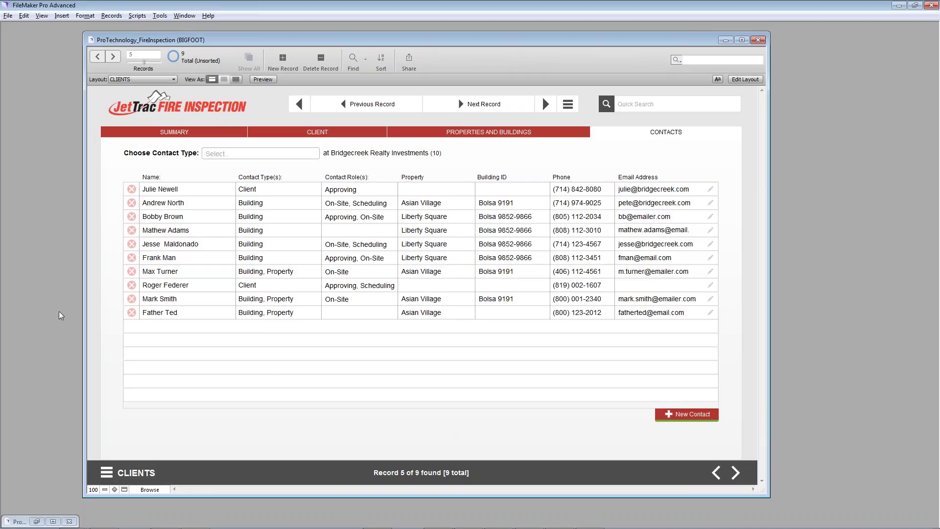
pyautogui.click(178, 136)
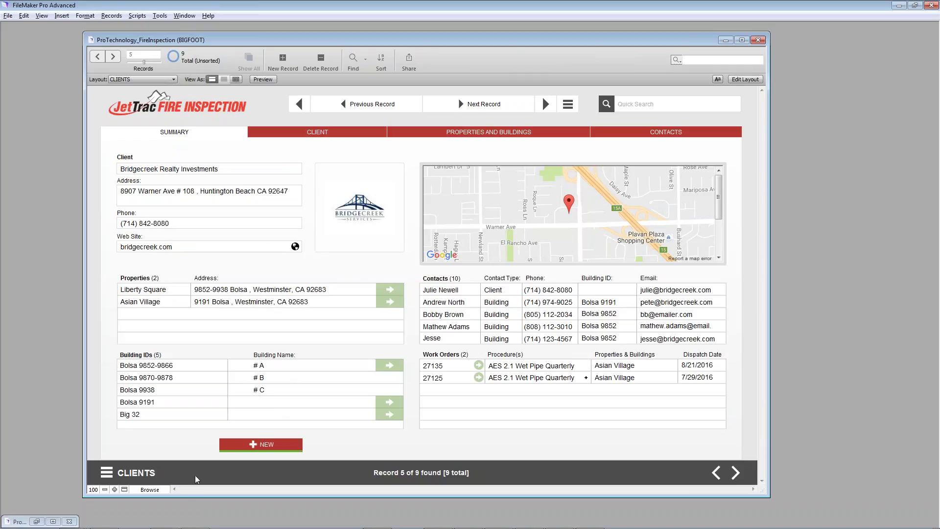
# Step: Choose NEW > PROPERTY under the Building IDs list for a blank property form
pyautogui.click(253, 444)
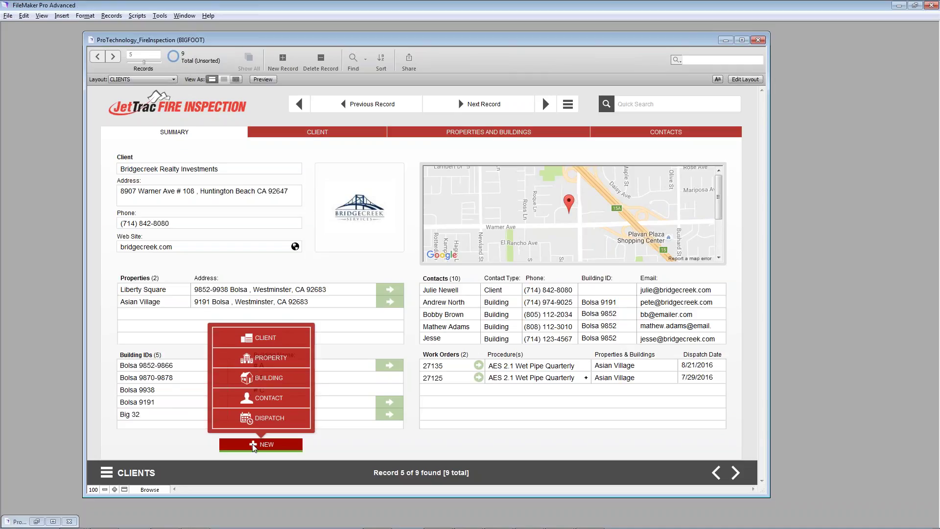
pyautogui.click(255, 362)
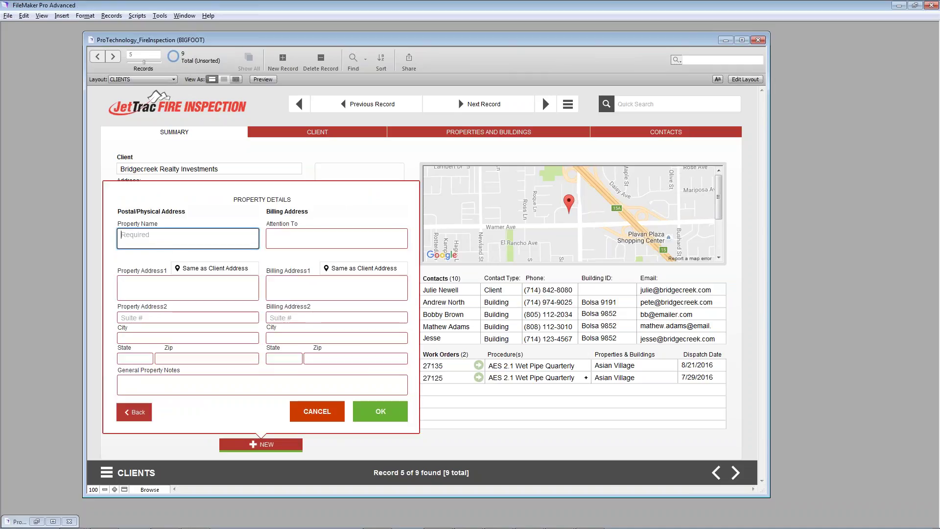
pyautogui.write('Fender Lake')
pyautogui.press('Tab')
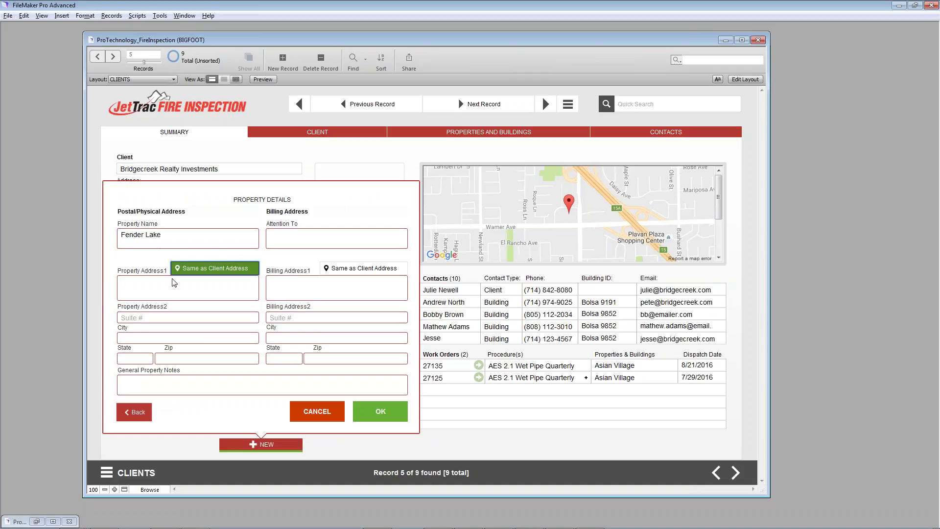
pyautogui.click(174, 283)
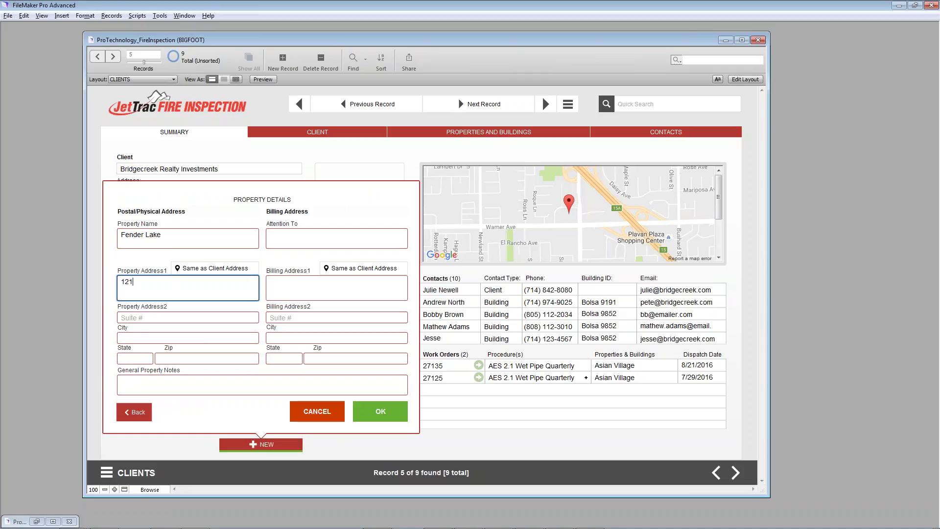
pyautogui.press('Tab')
pyautogui.write('15')
# Step: Fill in city North Hills, state CA and zip 91343
pyautogui.click(173, 340)
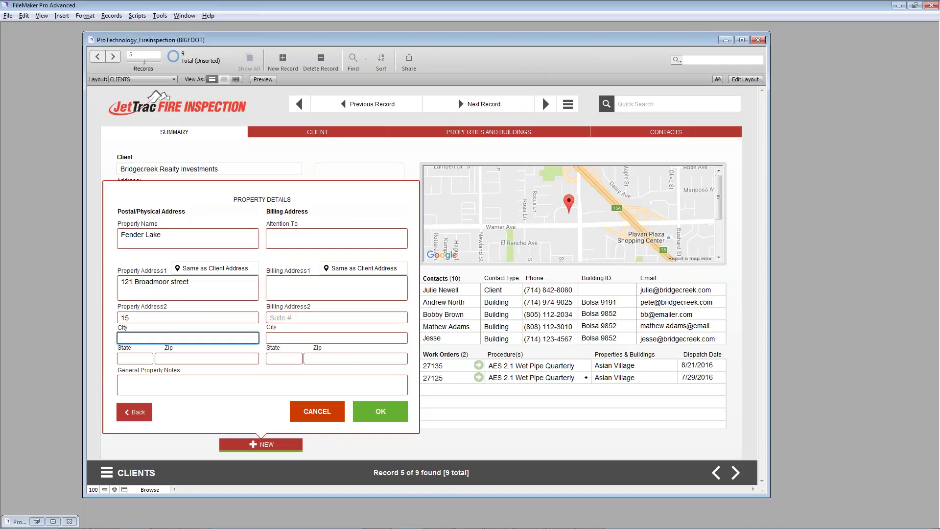
pyautogui.write('North Hills')
pyautogui.press('Tab')
pyautogui.write('CA')
pyautogui.press('Tab')
pyautogui.write('91343')
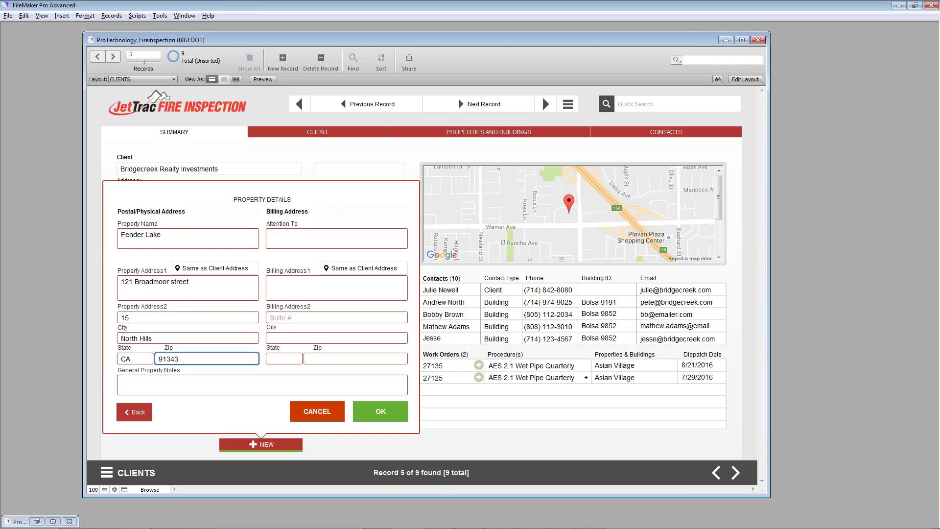
pyautogui.click(175, 393)
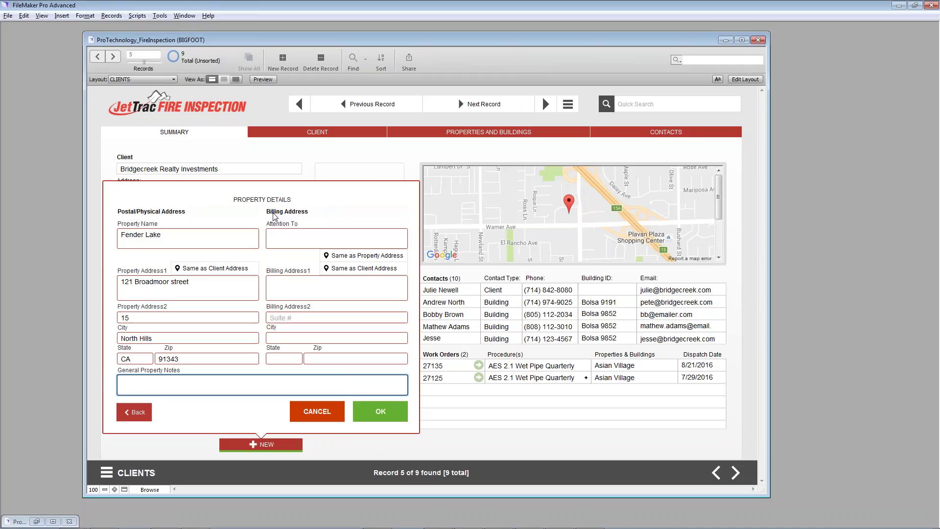
# Step: Enter a billing attention-to name, use Same as Client Address for billing, and save Fender Lake
pyautogui.click(286, 238)
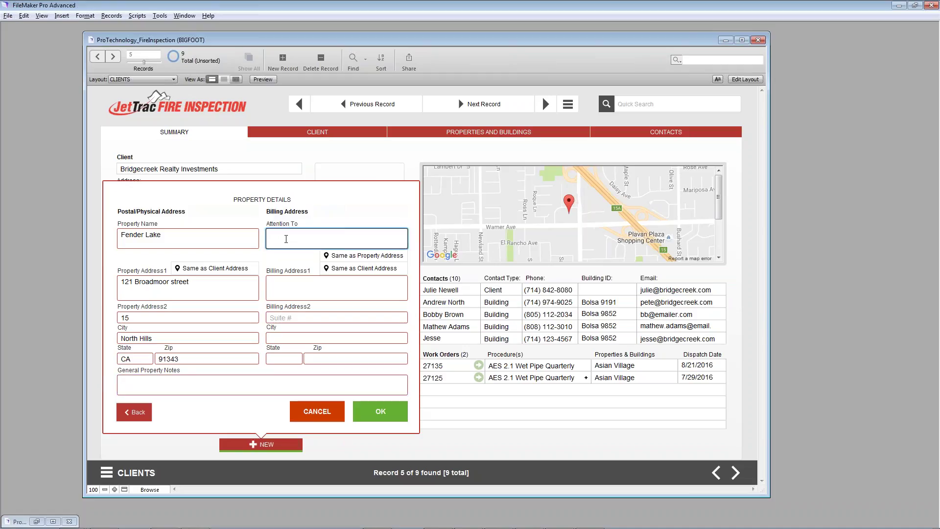
pyautogui.write('Bill')
pyautogui.click(383, 269)
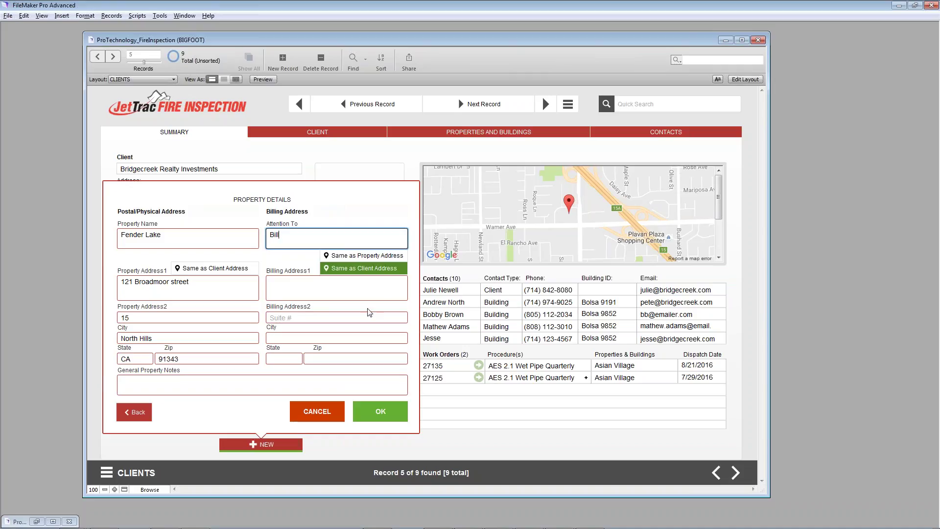
pyautogui.click(378, 415)
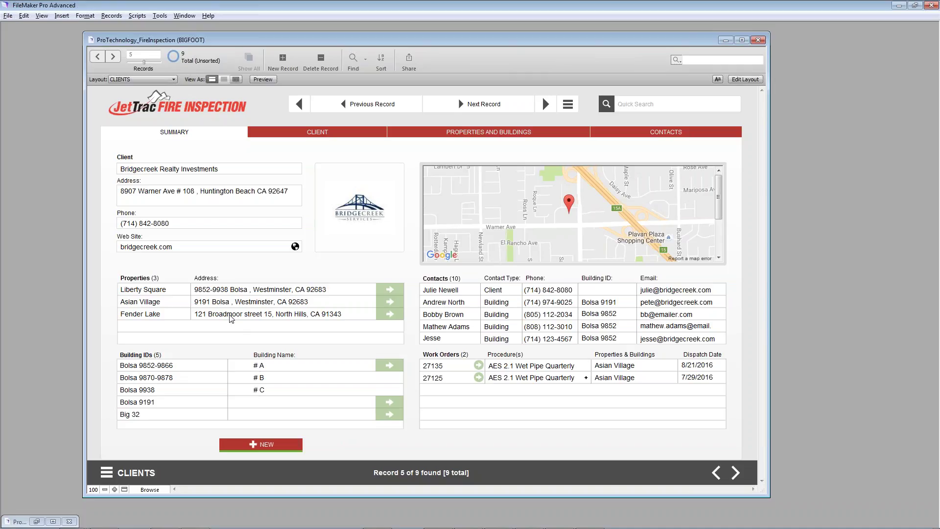
# Step: Create a new building under Fender Lake with ID EF32 and name Eller Falls
pyautogui.click(259, 445)
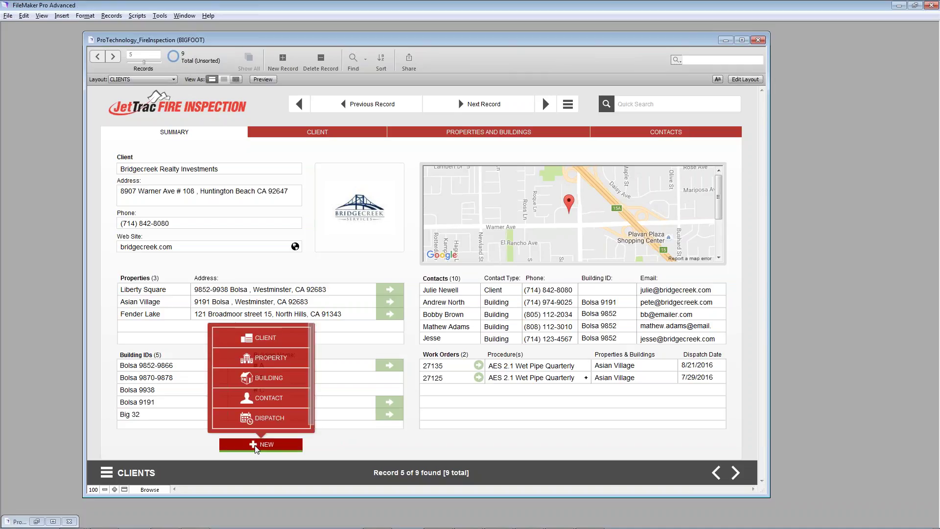
pyautogui.click(266, 377)
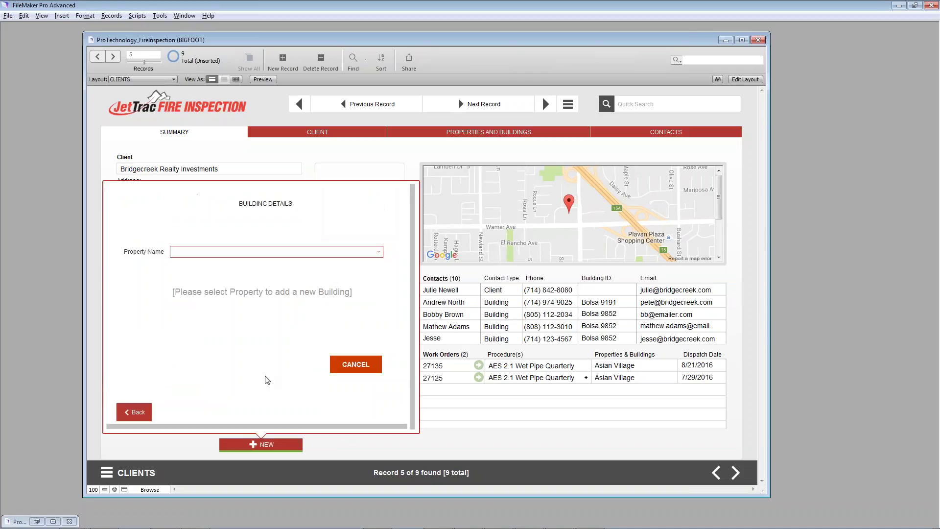
pyautogui.click(211, 252)
pyautogui.click(211, 262)
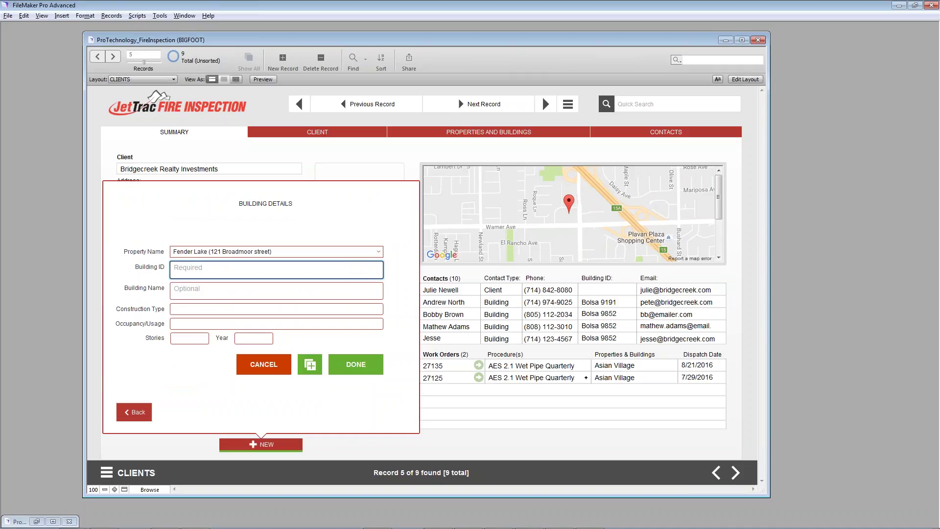
pyautogui.write('EF32')
pyautogui.click(206, 292)
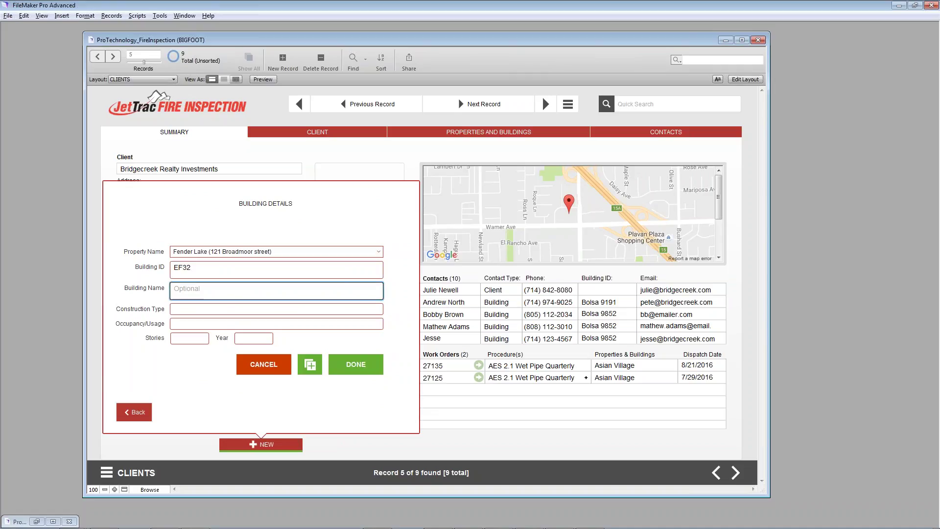
pyautogui.write('Eller Falls')
# Step: Set construction Concrete, Stucco, Residential occupancy, 1 story, year 1996, and save the building
pyautogui.press('Tab')
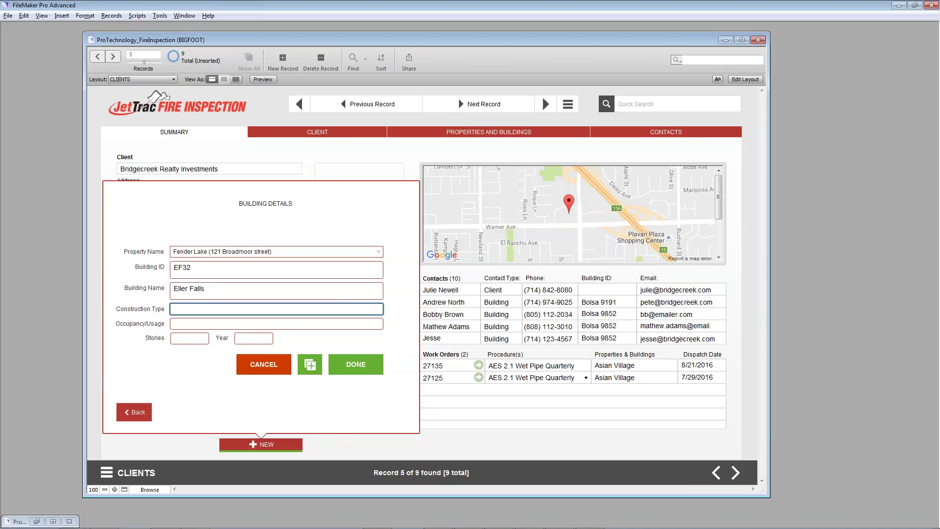
pyautogui.write('Concrw')
pyautogui.press('BackSpace')
pyautogui.write('er')
pyautogui.write('ete')
pyautogui.write(', Stucco')
pyautogui.press('Tab')
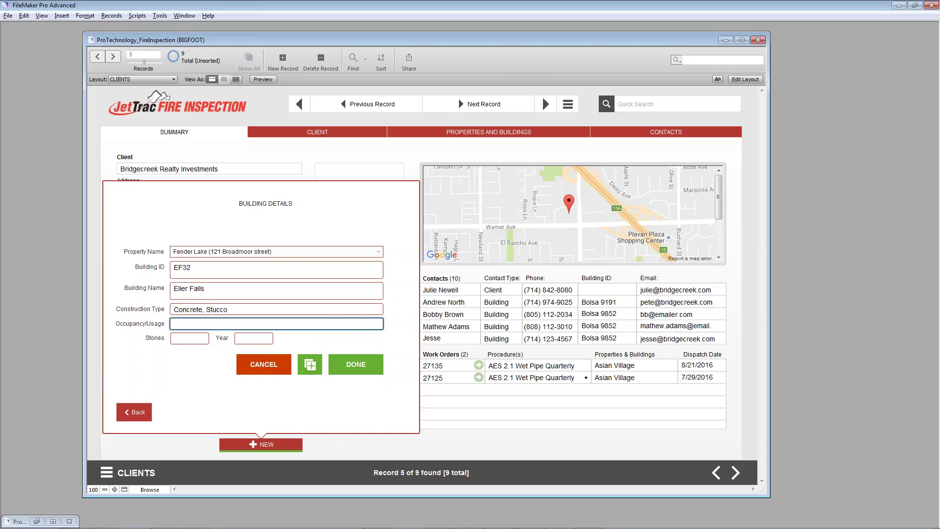
pyautogui.write('Residential')
pyautogui.press('Tab')
pyautogui.write('1')
pyautogui.press('Tab')
pyautogui.write('1996')
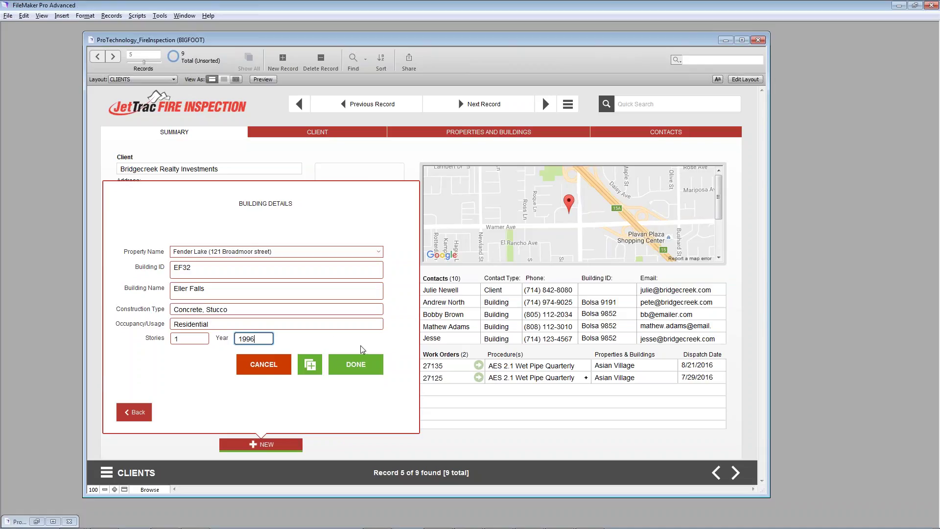
pyautogui.click(318, 339)
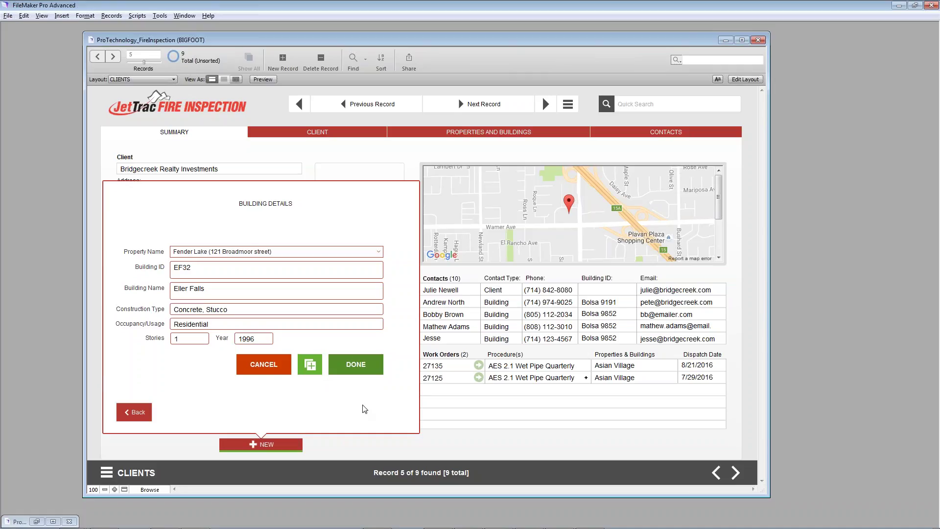
pyautogui.click(357, 368)
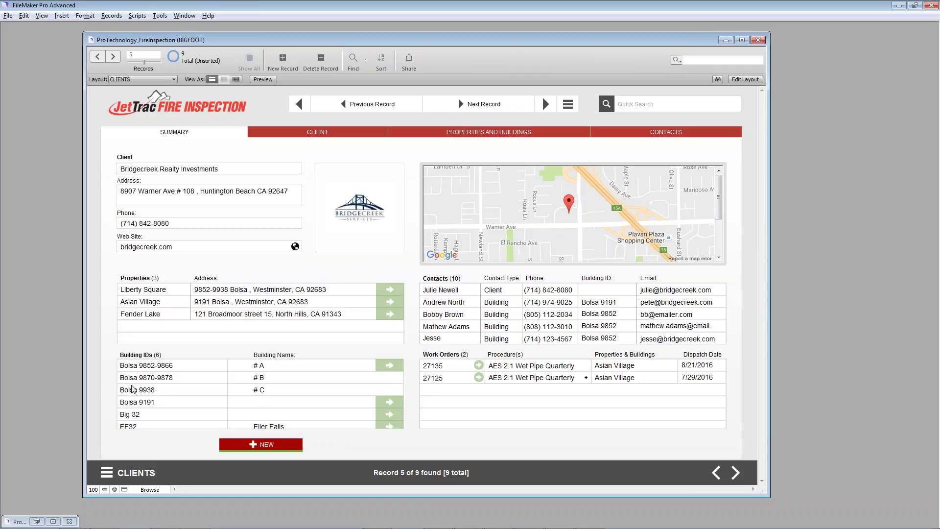
pyautogui.scroll(-1, 133, 390)
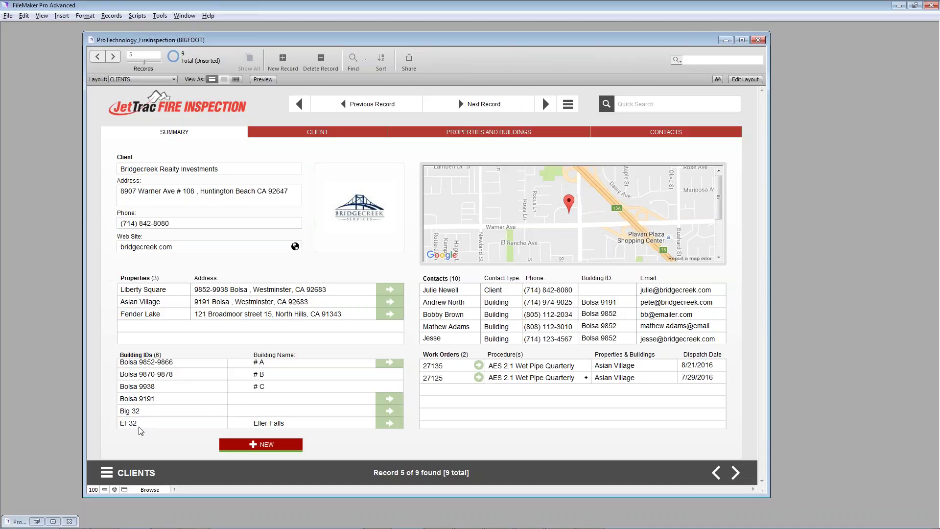
# Step: Start a new Building and Property contact for Fender Lake's building EF32
pyautogui.click(261, 443)
pyautogui.click(269, 398)
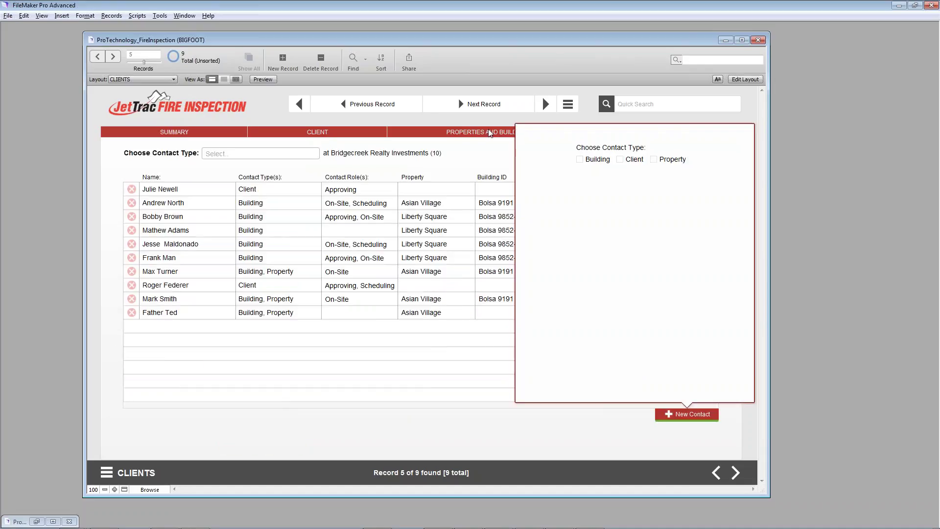
pyautogui.click(581, 160)
pyautogui.click(654, 159)
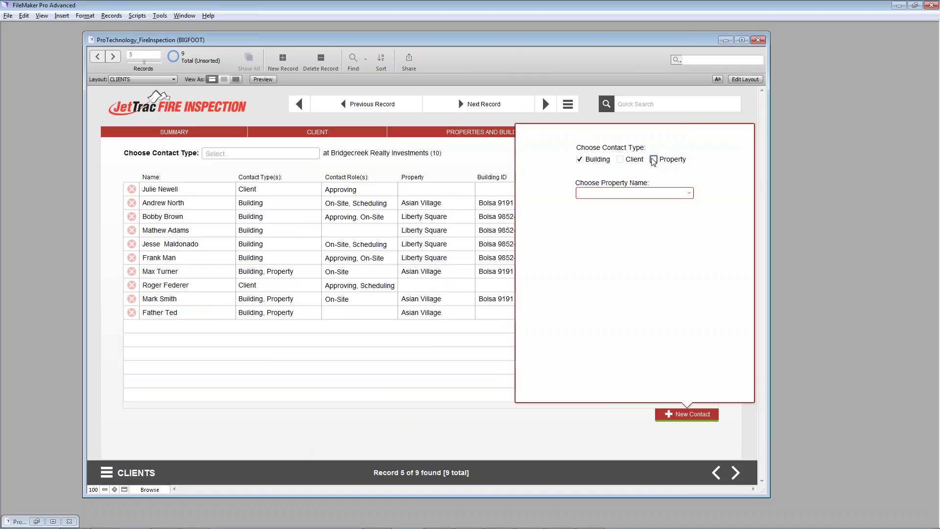
pyautogui.click(639, 194)
pyautogui.click(636, 203)
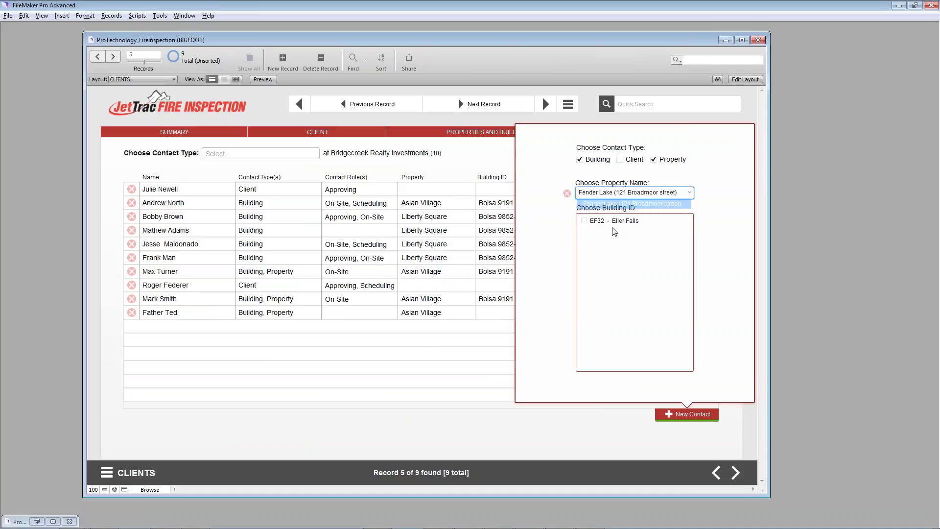
pyautogui.click(584, 221)
pyautogui.click(636, 387)
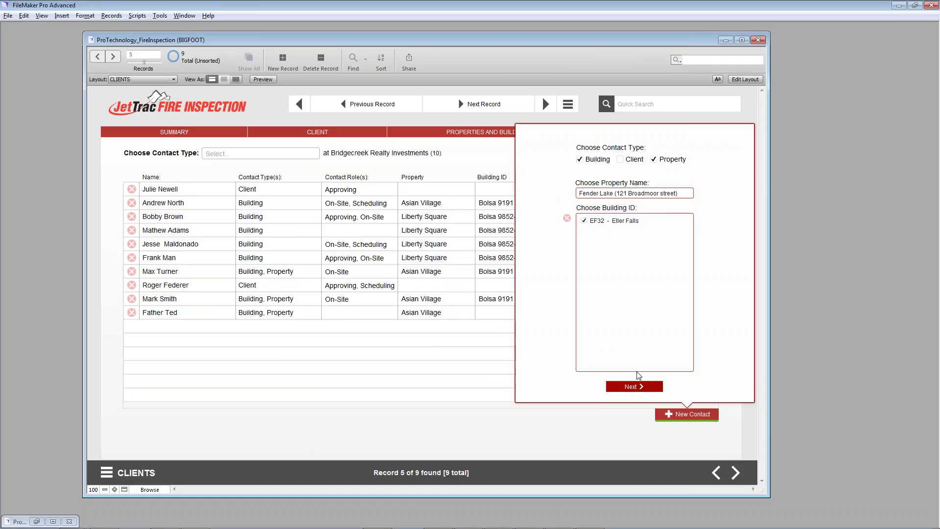
# Step: Enter the contact's first and last name, title Manager, and the On-site and Scheduling roles
pyautogui.click(597, 141)
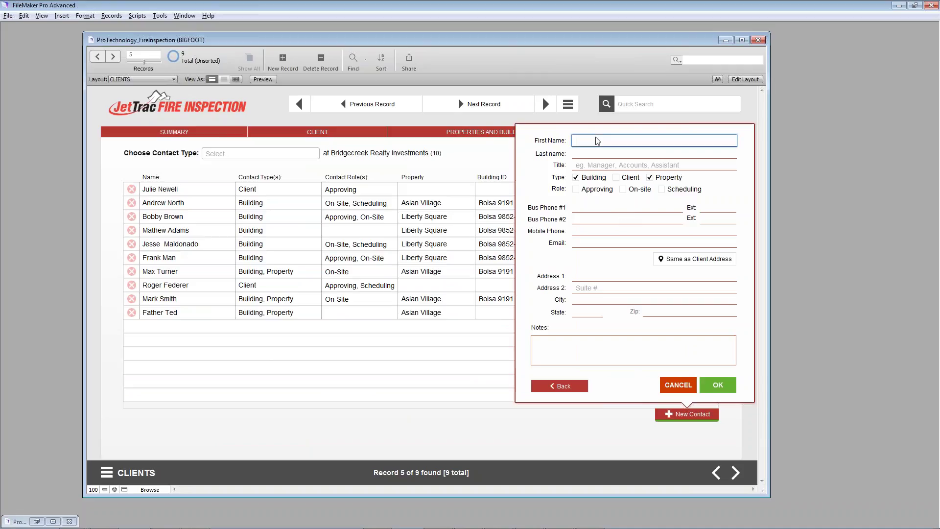
pyautogui.press('Tab')
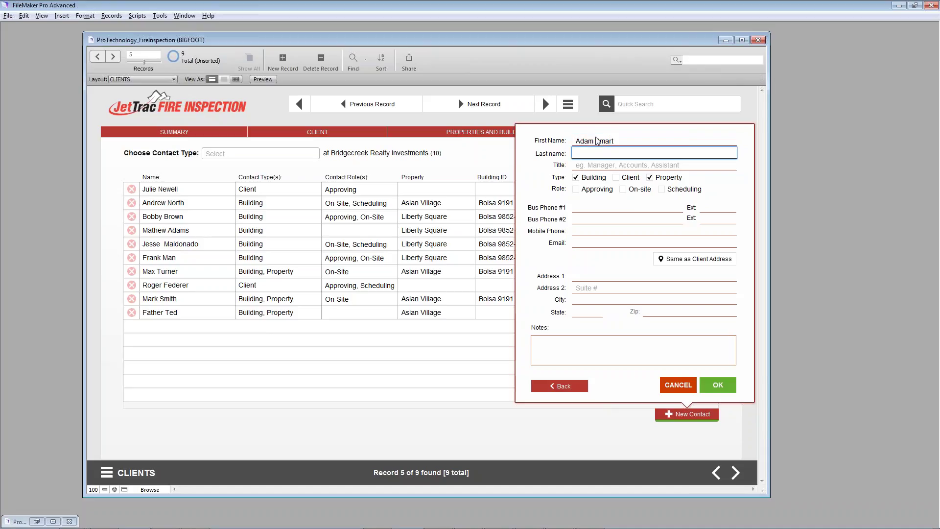
pyautogui.hotkey('shift', 'Tab')
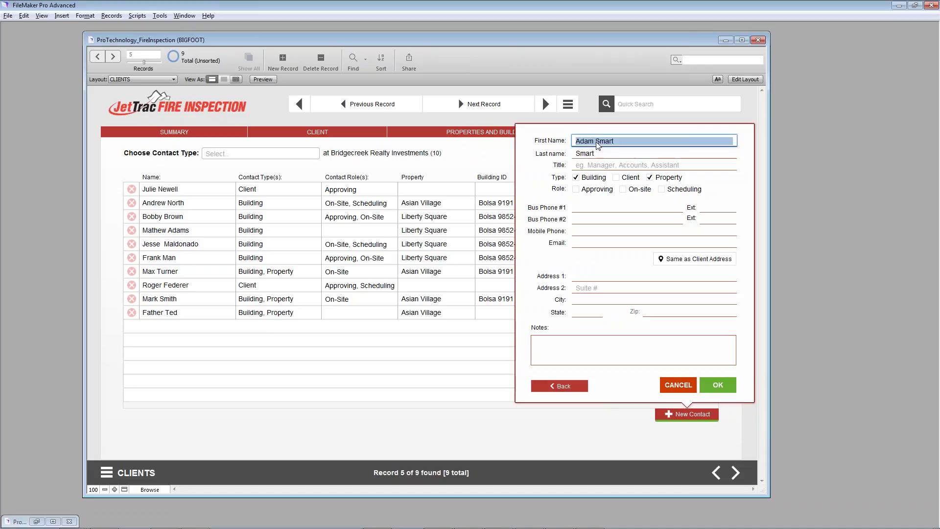
pyautogui.click(597, 141)
pyautogui.moveTo(594, 141); pyautogui.dragTo(633, 141)
pyautogui.press('BackSpace')
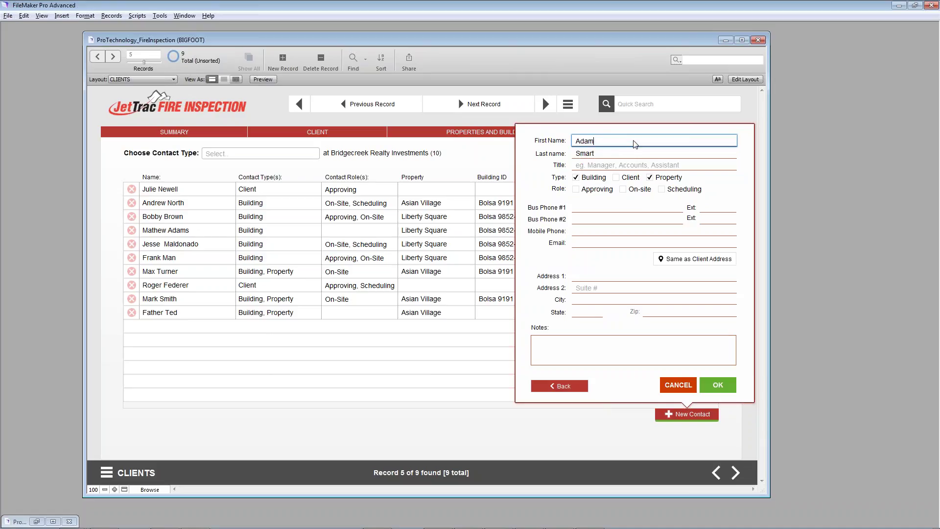
pyautogui.click(627, 166)
pyautogui.write('Manager')
pyautogui.click(622, 190)
pyautogui.click(663, 191)
# Step: Add the contact's business and mobile phones and e-mail, and copy the client's address
pyautogui.click(598, 213)
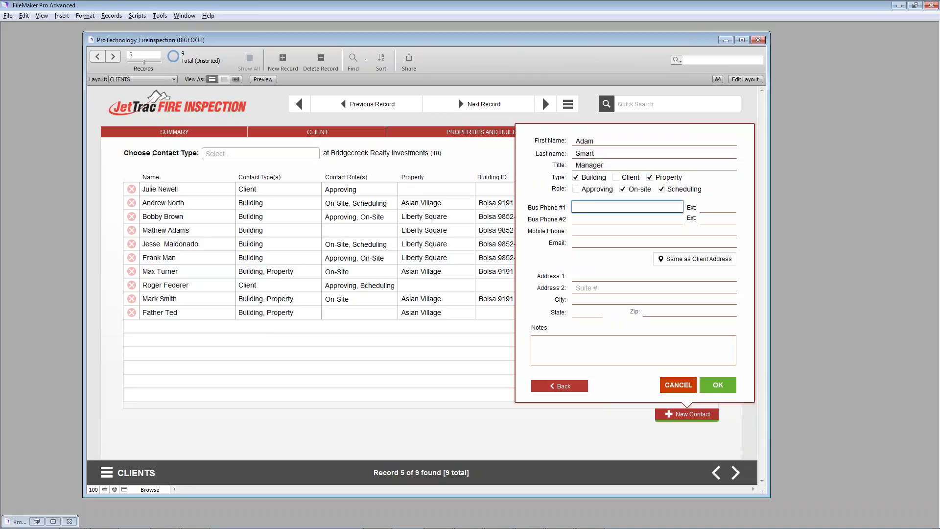
pyautogui.click(609, 220)
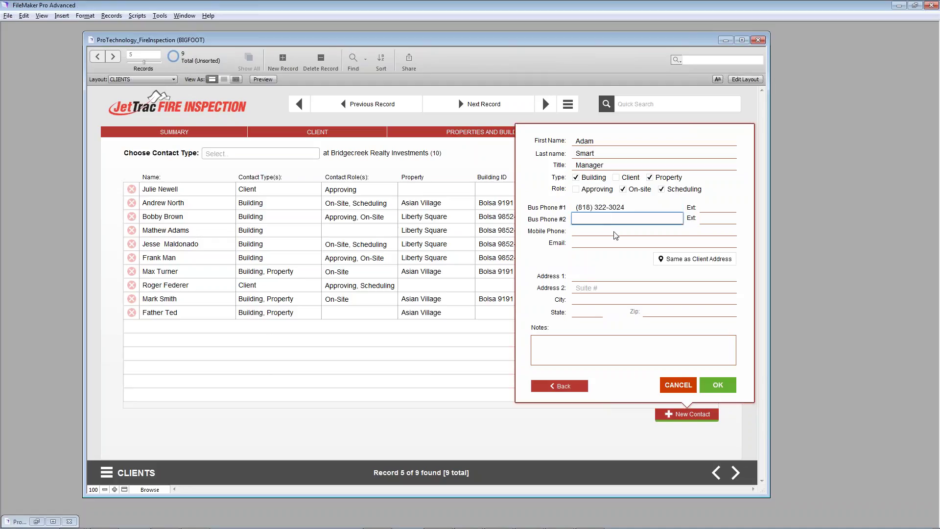
pyautogui.click(616, 233)
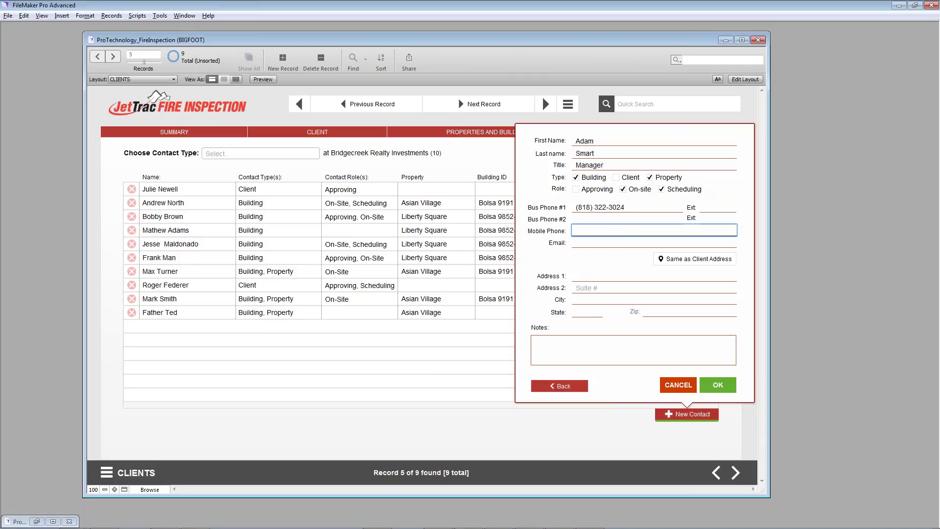
pyautogui.press('Tab')
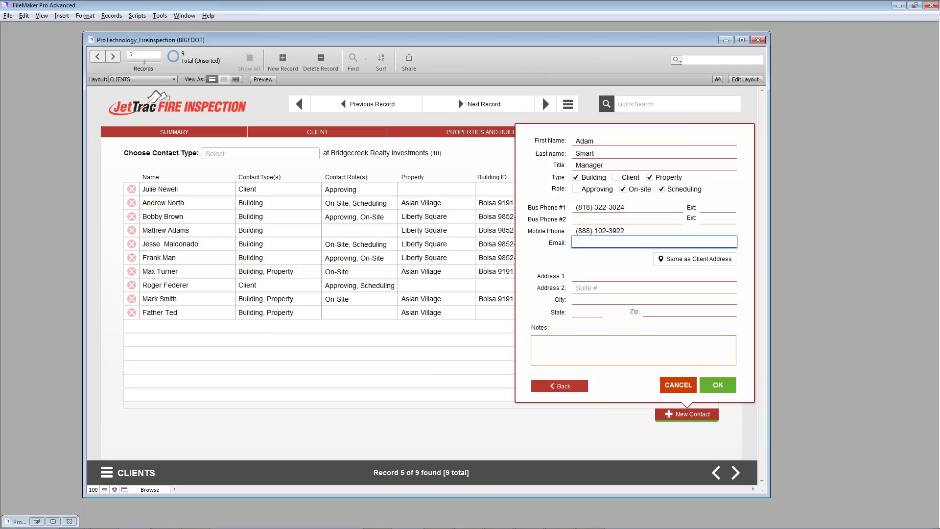
pyautogui.click(698, 261)
# Step: Save the new contact and view Fender Lake's contacts and buildings on the summary
pyautogui.click(595, 349)
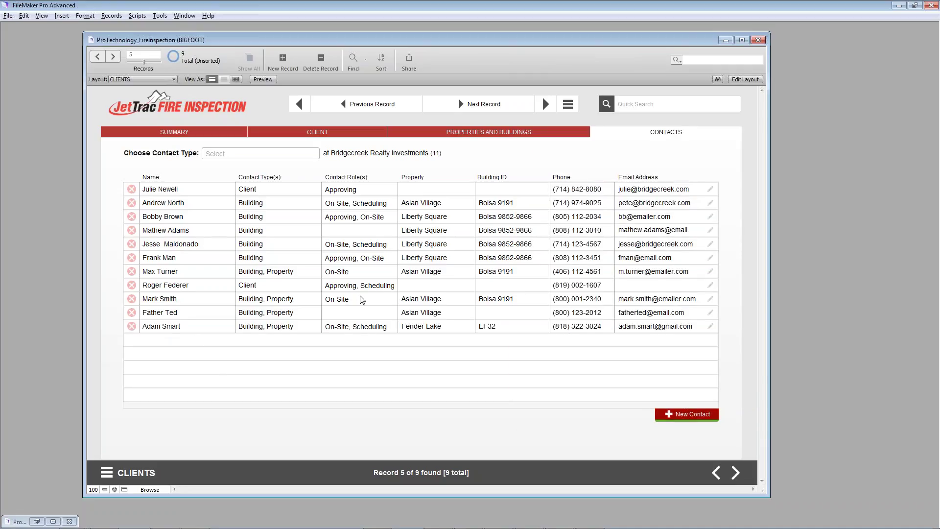
pyautogui.click(190, 135)
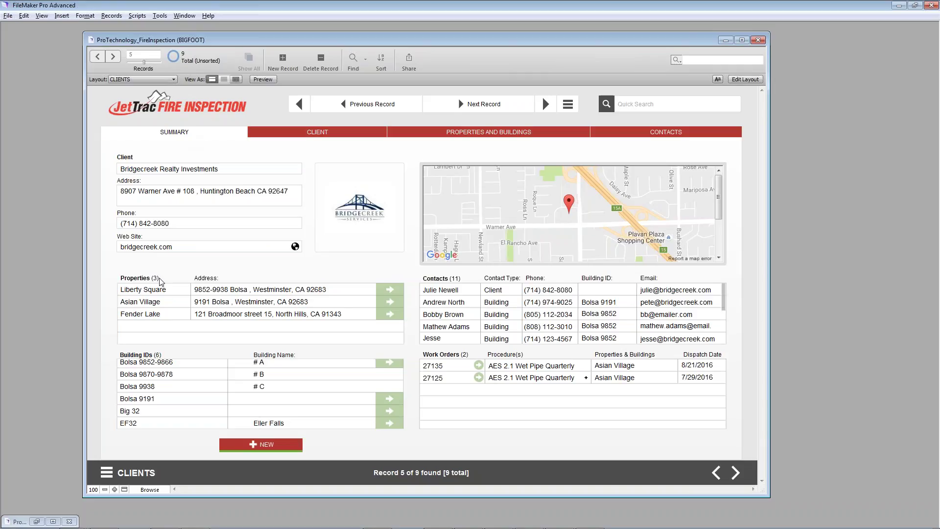
pyautogui.click(249, 316)
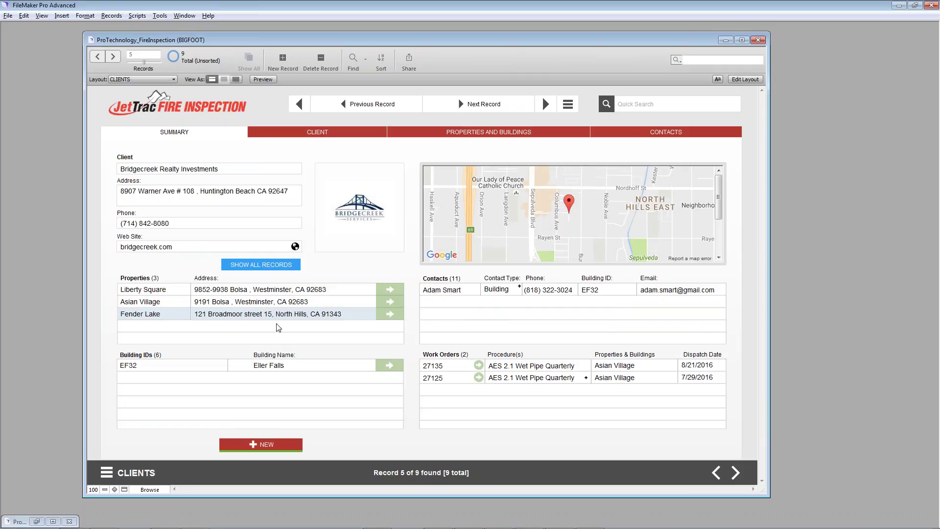
# Step: Check Asian Village and Liberty Square, then show all records and resize the window
pyautogui.click(275, 304)
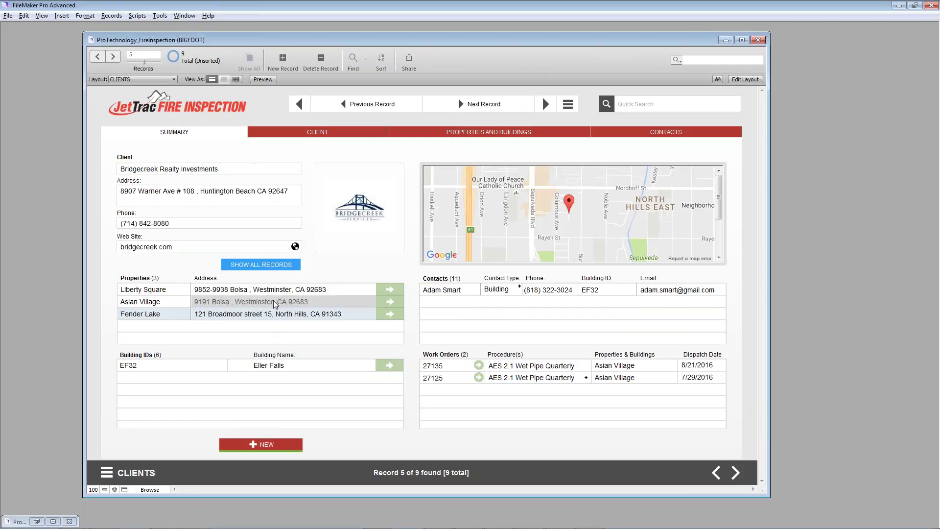
pyautogui.click(273, 292)
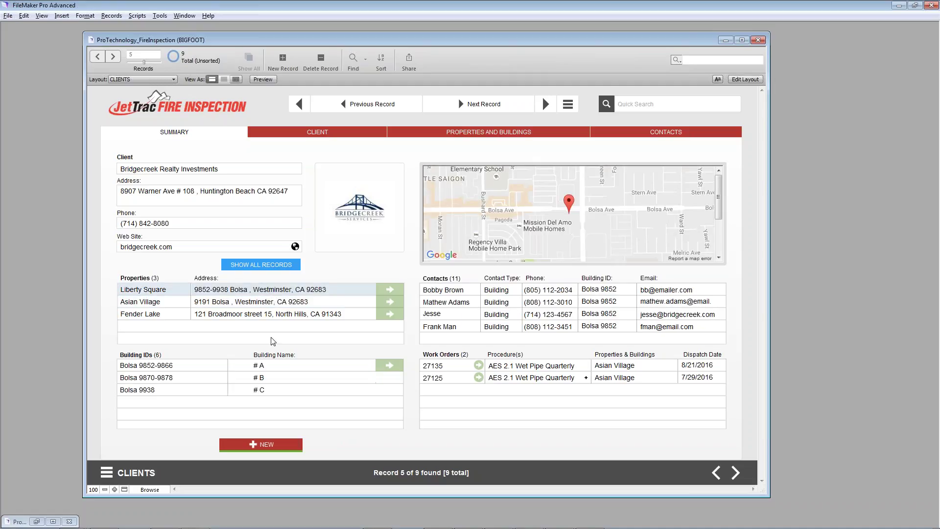
pyautogui.click(252, 267)
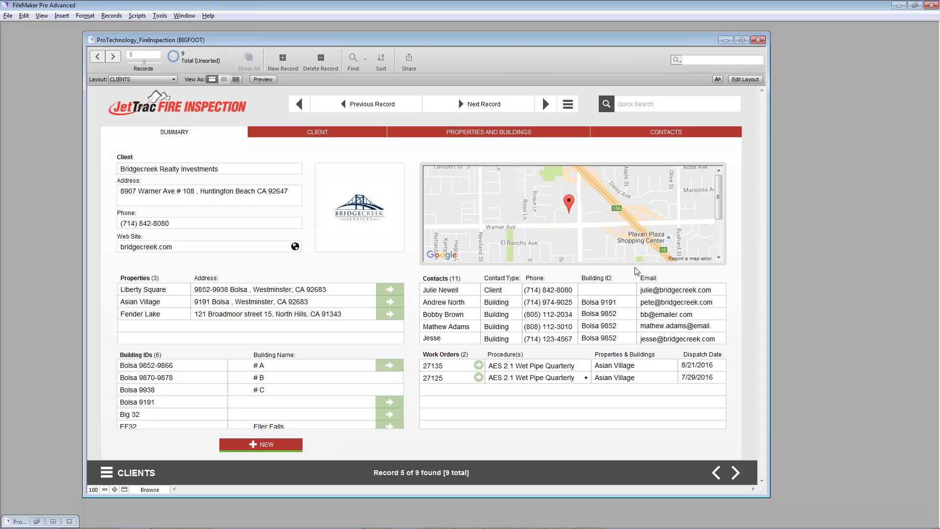
pyautogui.moveTo(770, 365)
pyautogui.mouseDown()
pyautogui.moveTo(881, 366)
pyautogui.moveTo(706, 359)
pyautogui.moveTo(757, 356)
pyautogui.mouseUp()
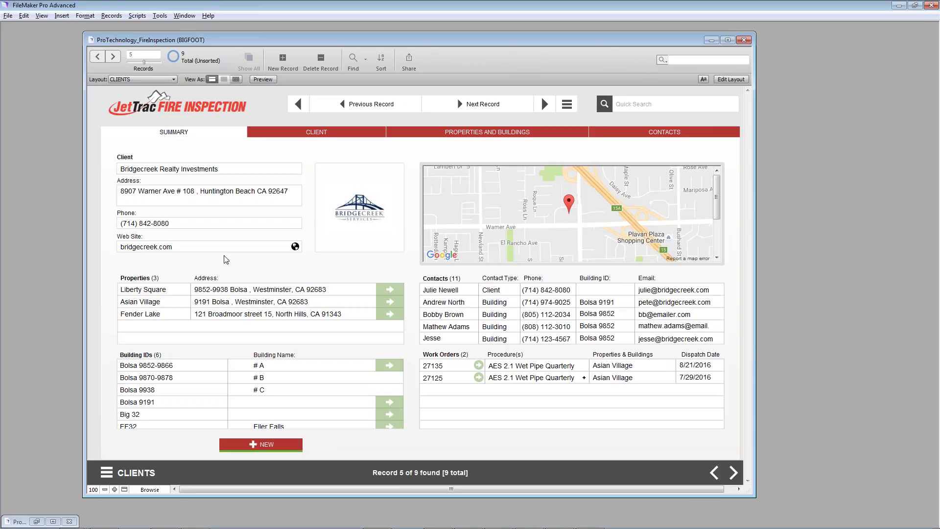